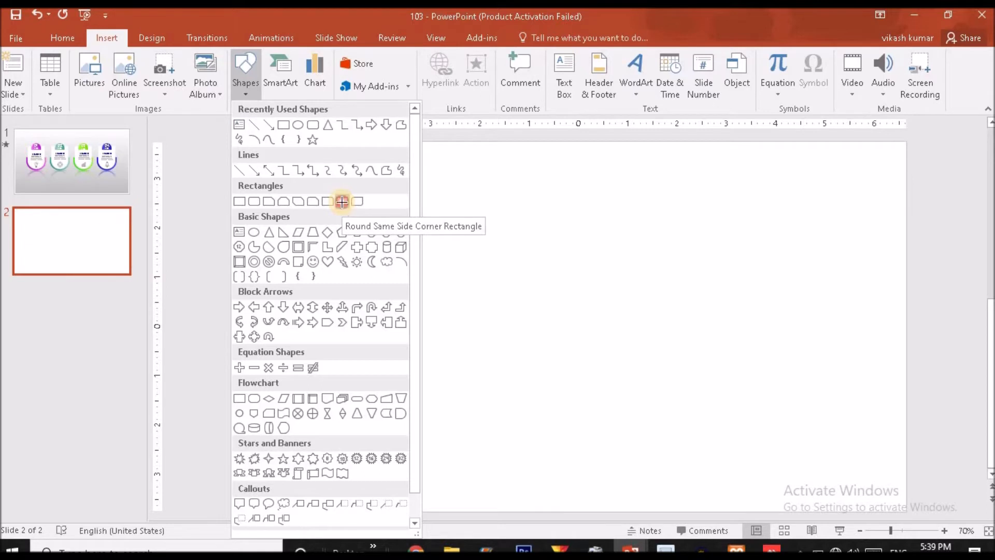
- Draw a Round Same Side Corner Rectangle about 2.99" high on slide 2, round its top completely, and widen it to about 2.08"
left_click_drag(381, 253, 470, 400)
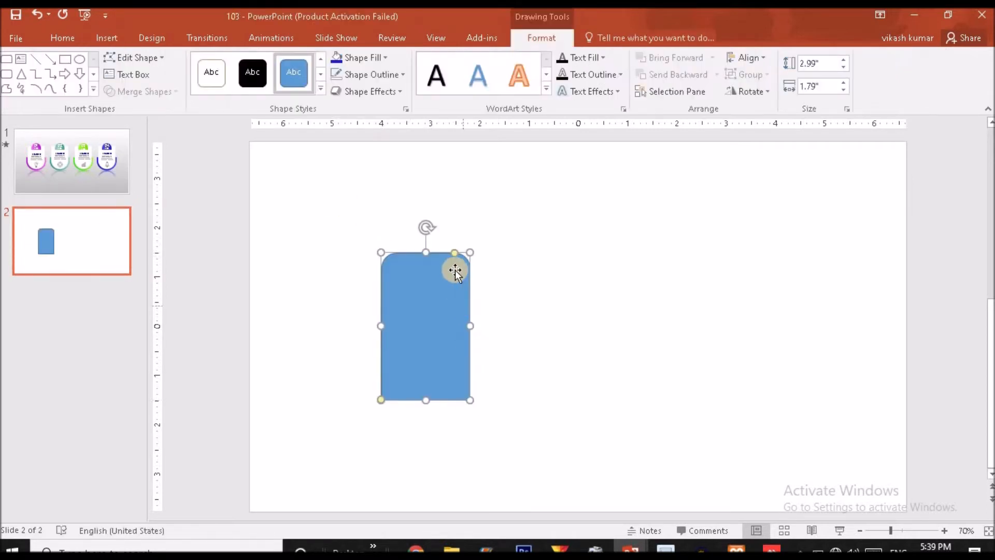
left_click_drag(455, 253, 411, 253)
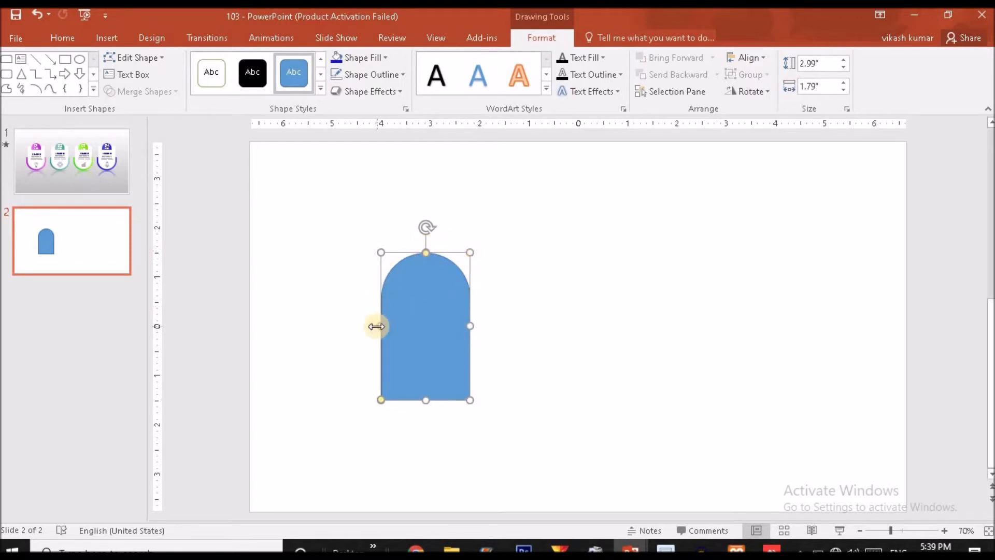
left_click_drag(377, 326, 366, 326)
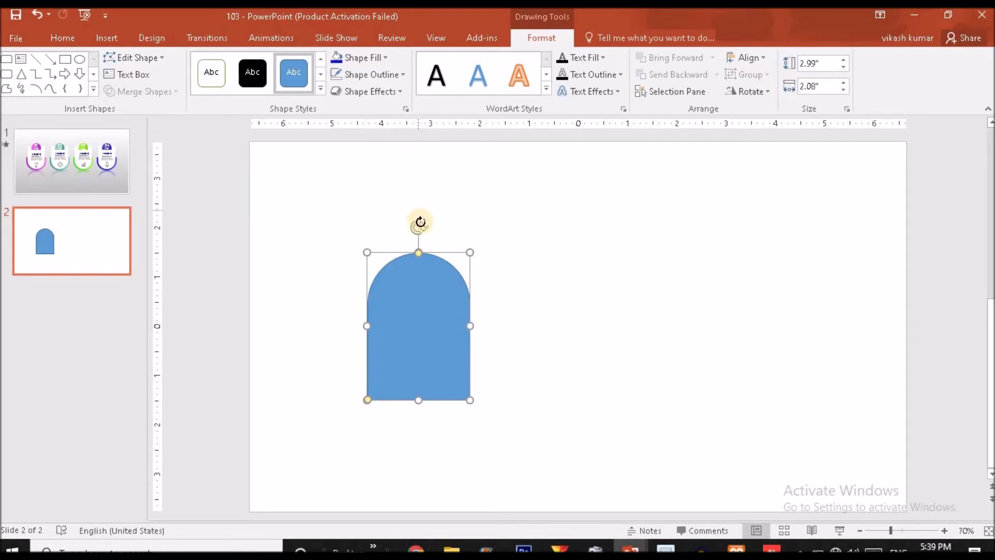
- Flip the rounded shape vertically and shorten it from its flat edge to about 2.78" high
left_click(753, 91)
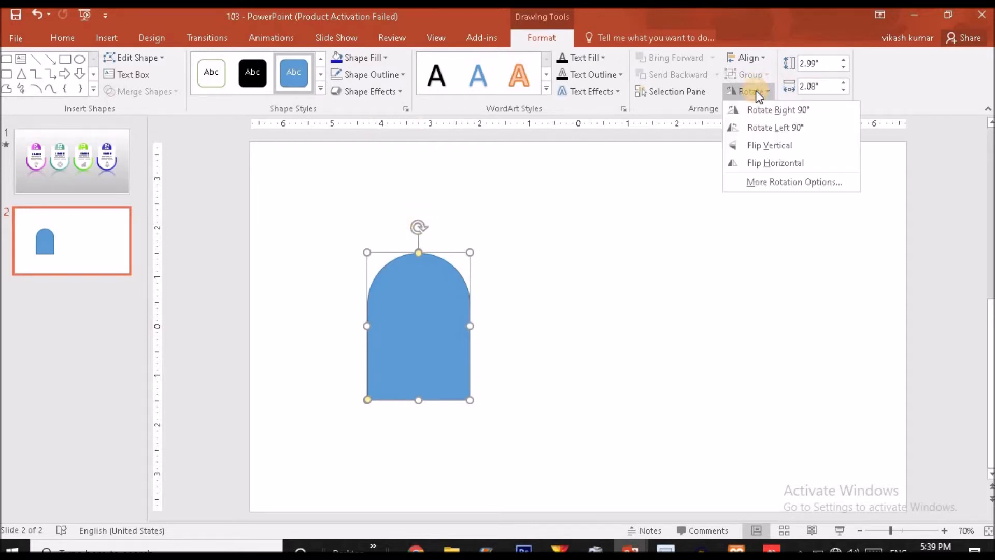
left_click(769, 146)
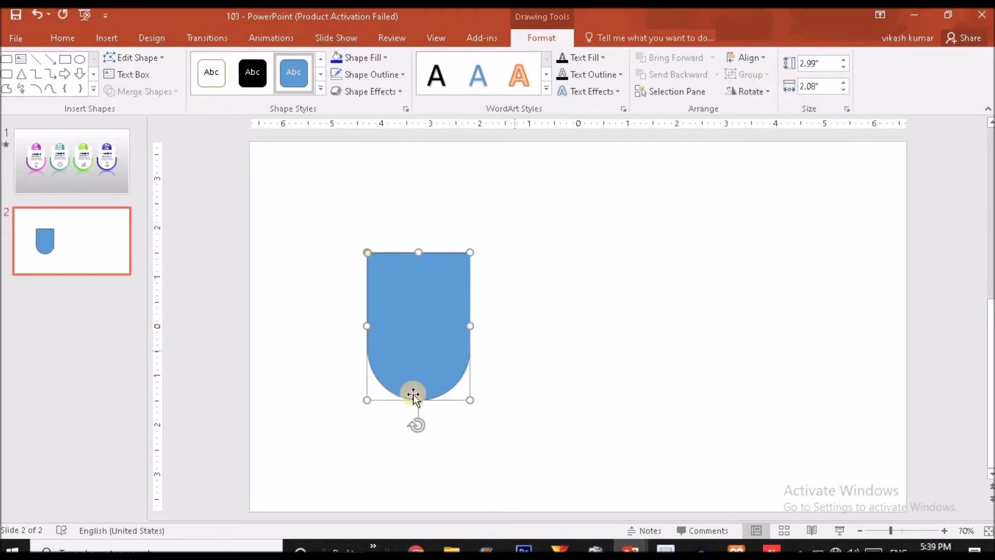
left_click_drag(419, 339, 413, 336)
left_click_drag(412, 250, 413, 261)
- Remove the blue shape's outline and stretch its flat edge until it is about 2.93" high
left_click(362, 79)
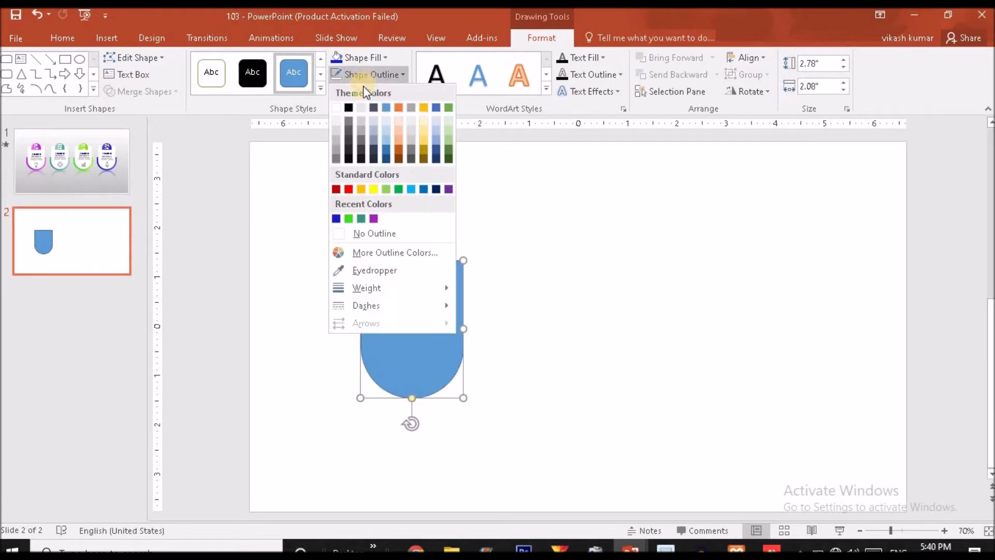
left_click(381, 234)
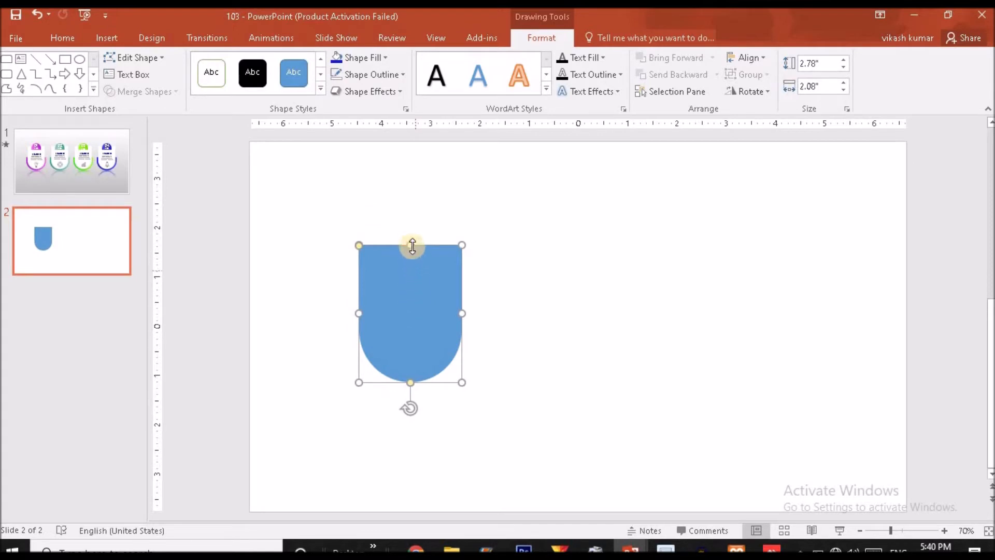
left_click_drag(410, 243, 411, 238)
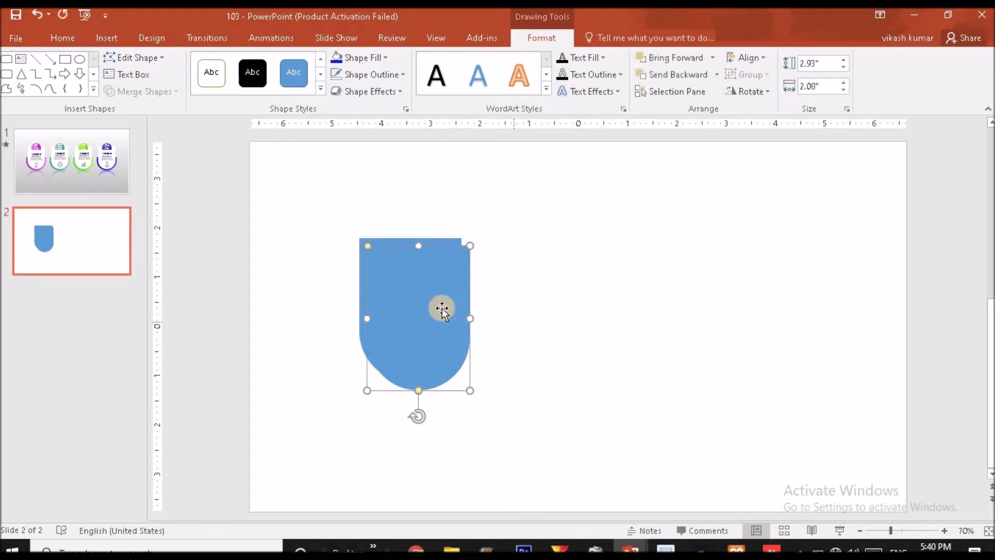
- Place a duplicate of the blue shape to the right of the original and fill it with the recent bright green
left_click_drag(433, 306, 549, 304)
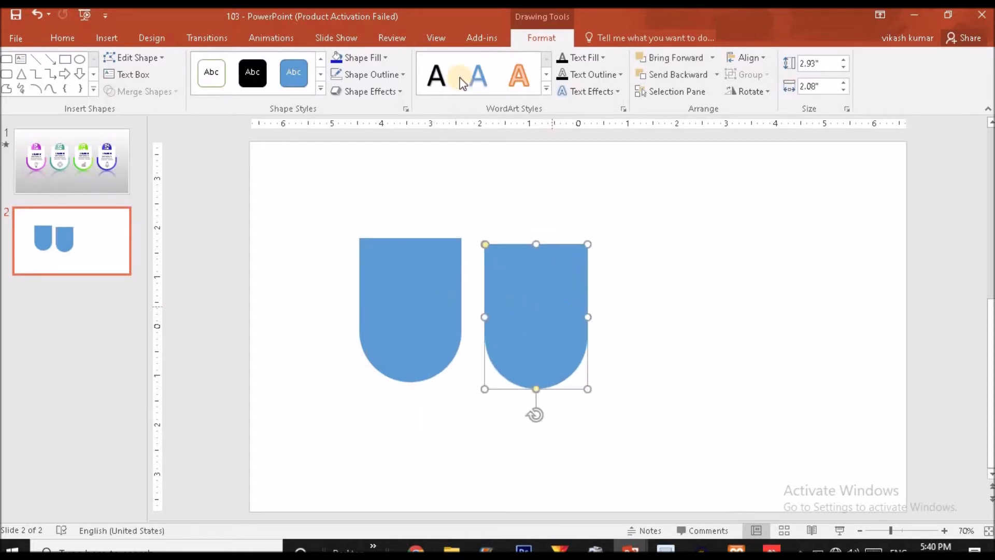
left_click(369, 58)
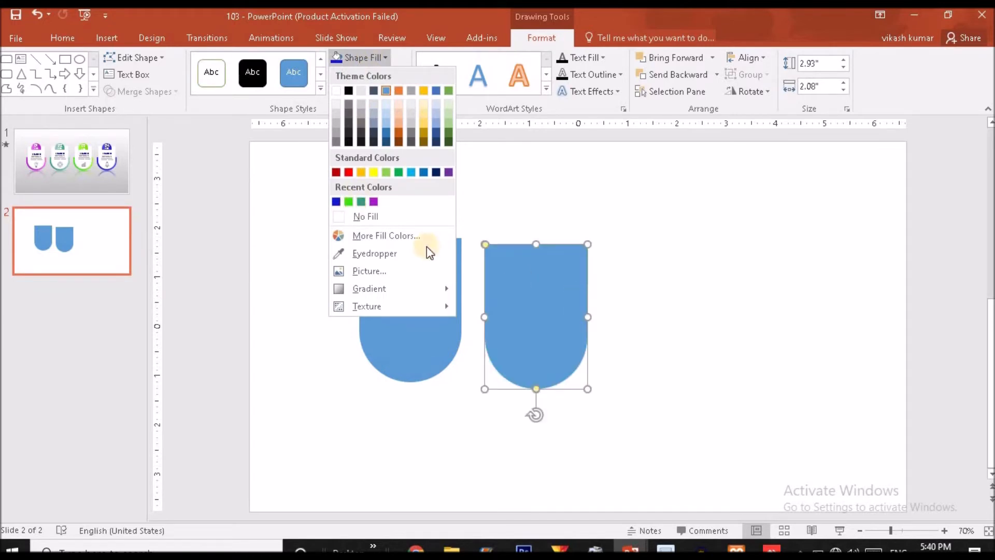
left_click(348, 204)
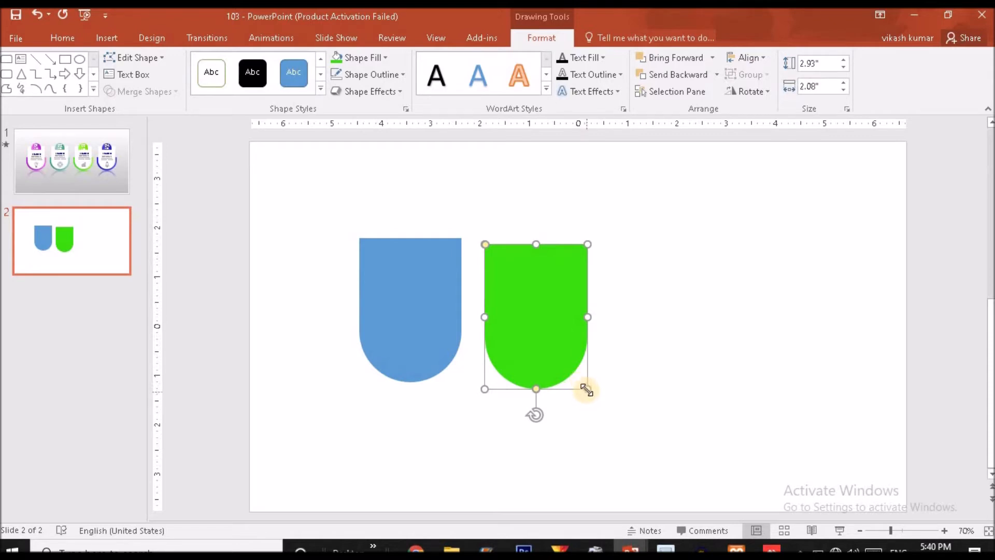
- Enlarge the green copy about its centre to about 3.26" high and 2.31" wide
left_click_drag(586, 389, 591, 398)
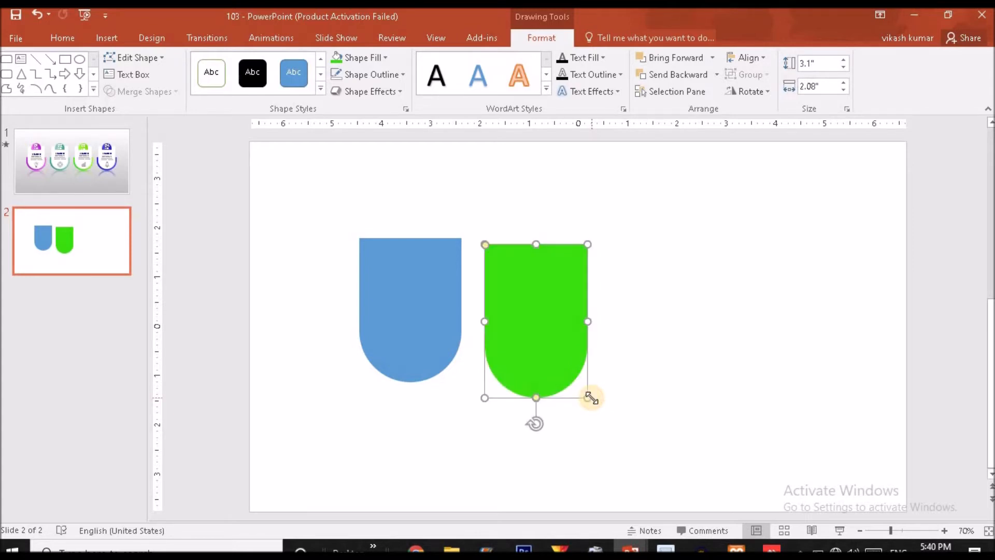
key("ctrl+z")
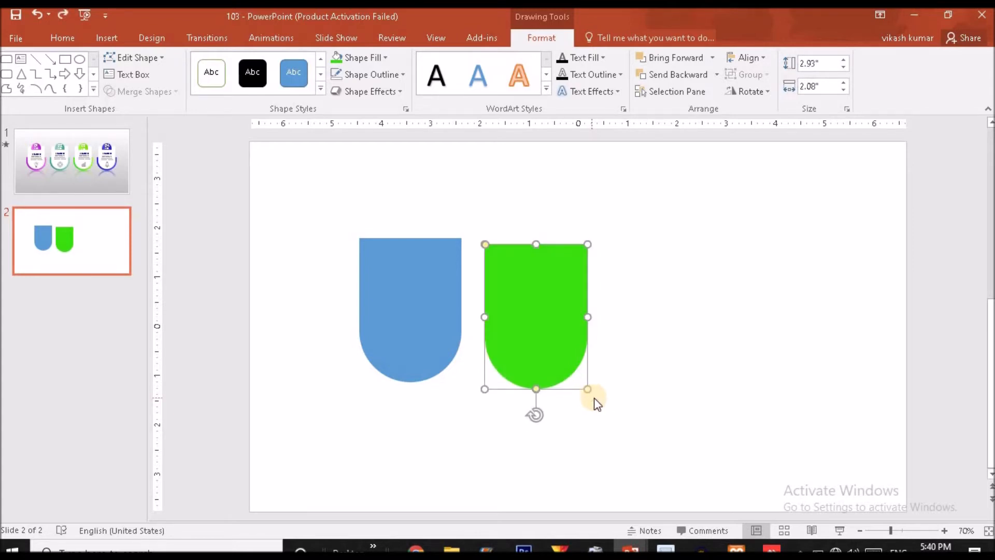
left_click_drag(587, 384, 592, 393)
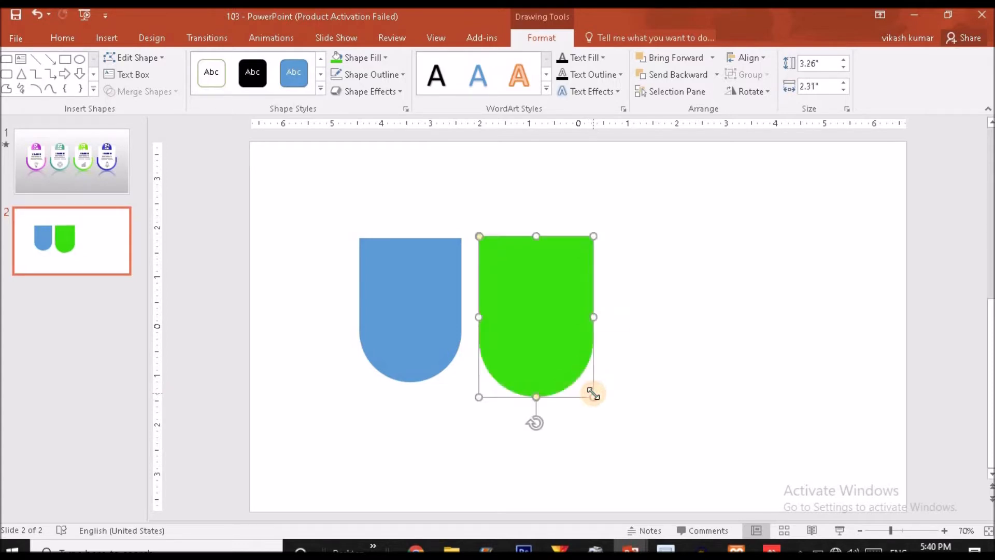
- Align the blue shape level with the green one, send the green shape to the back, and centre it behind the blue
right_click(544, 332)
left_click(518, 320)
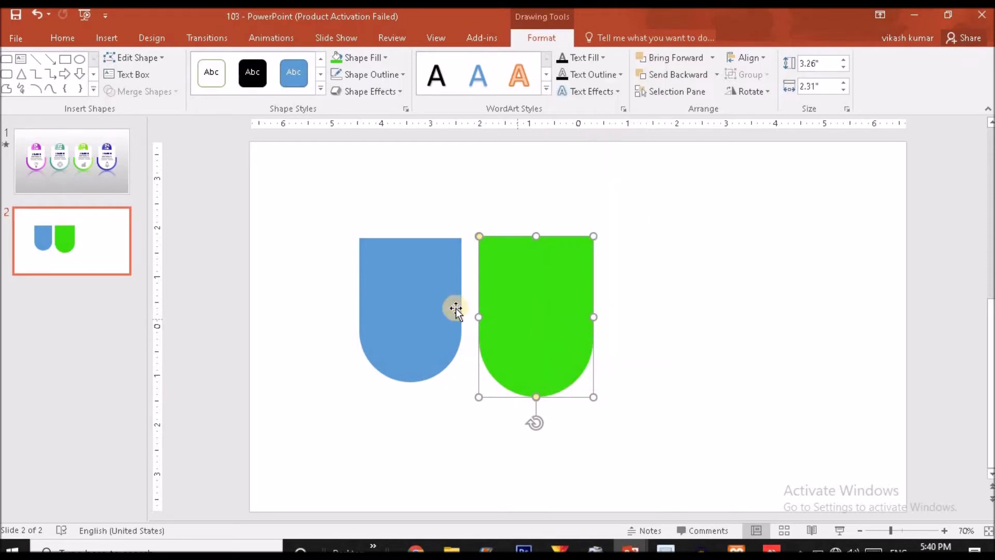
mouse_move(410, 306)
left_mouse_down()
mouse_move(438, 309)
mouse_move(405, 312)
left_mouse_up()
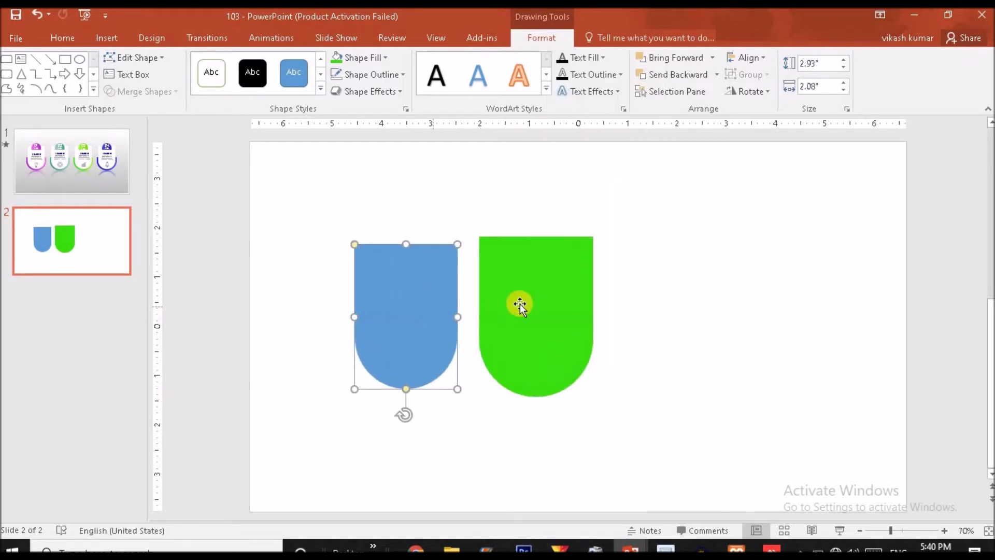
right_click(520, 304)
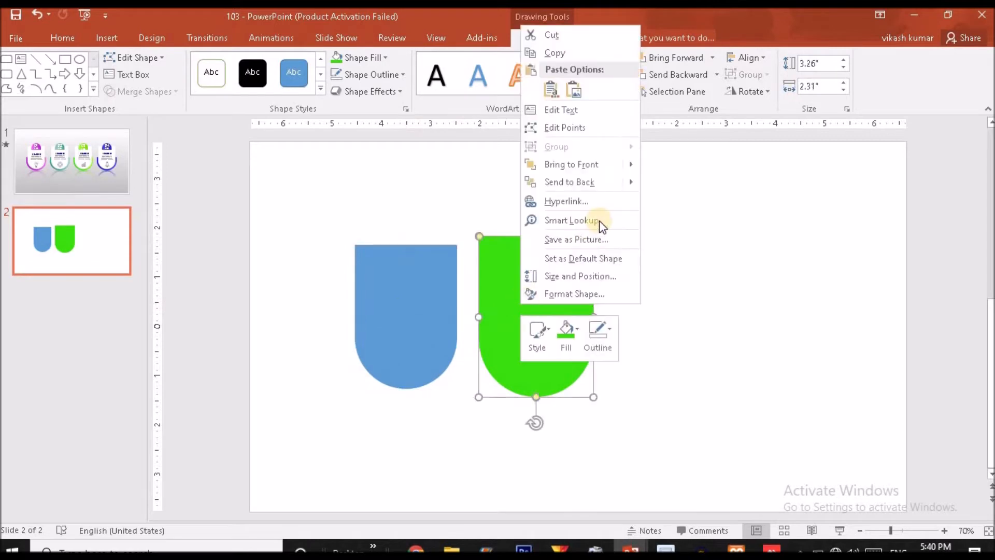
left_click(593, 182)
left_click_drag(519, 330, 398, 327)
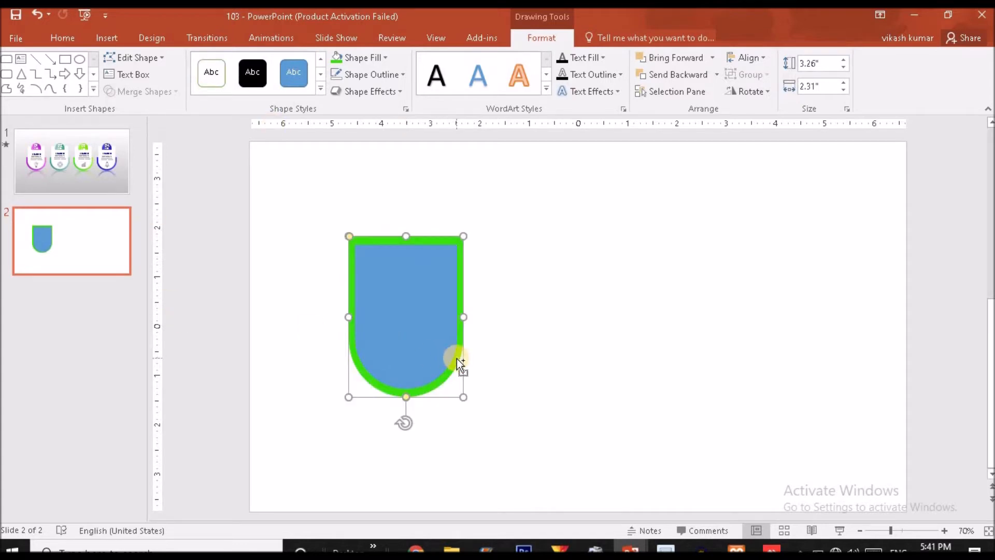
left_click(431, 332, "shift")
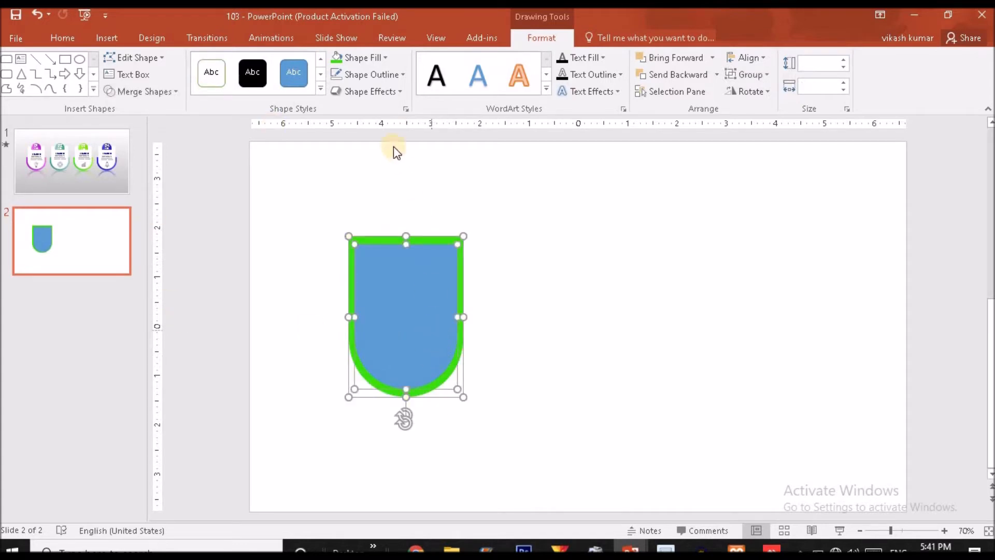
left_click(147, 92)
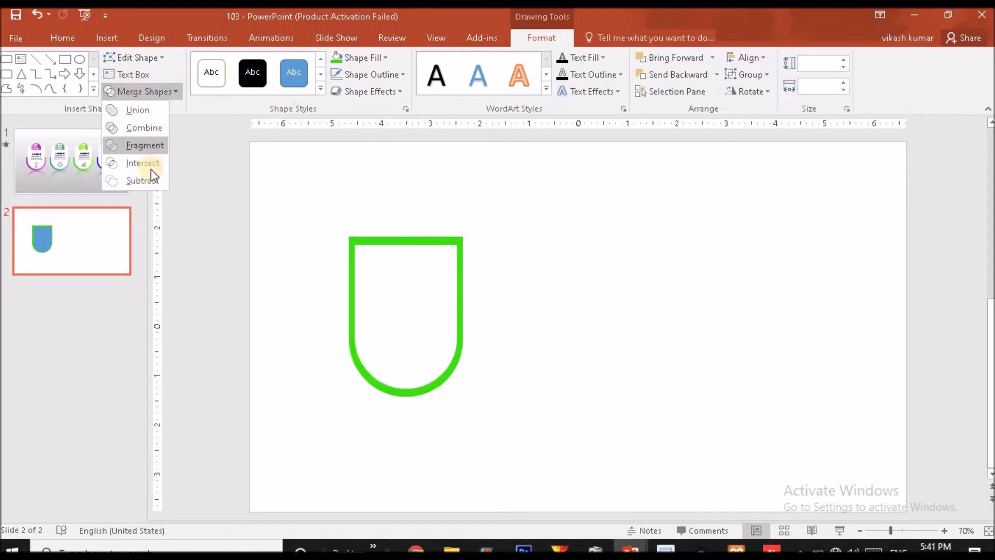
left_click(644, 214)
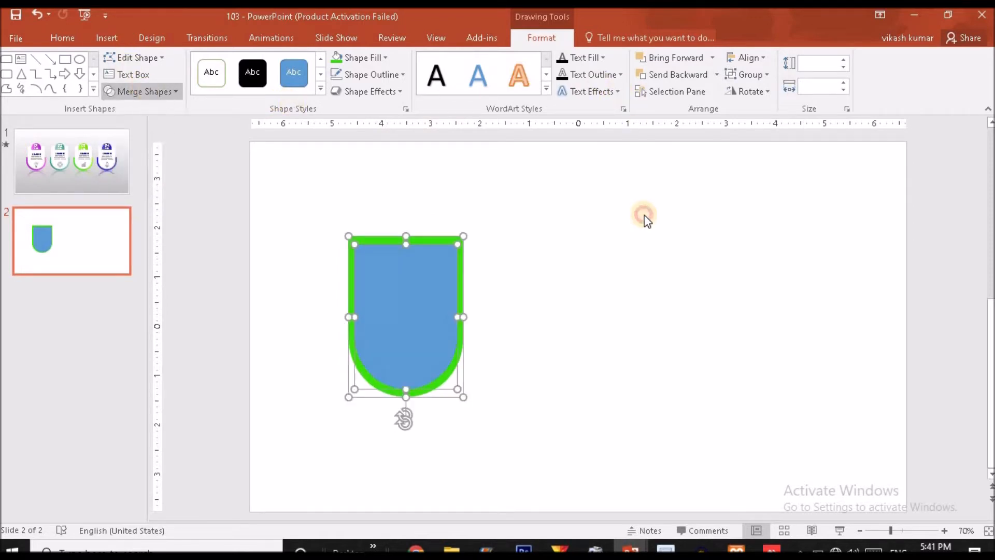
left_click(528, 292)
- Place a duplicate of the blue shape at the slide's right, and subtract the original blue shape from the green one
left_click(388, 312)
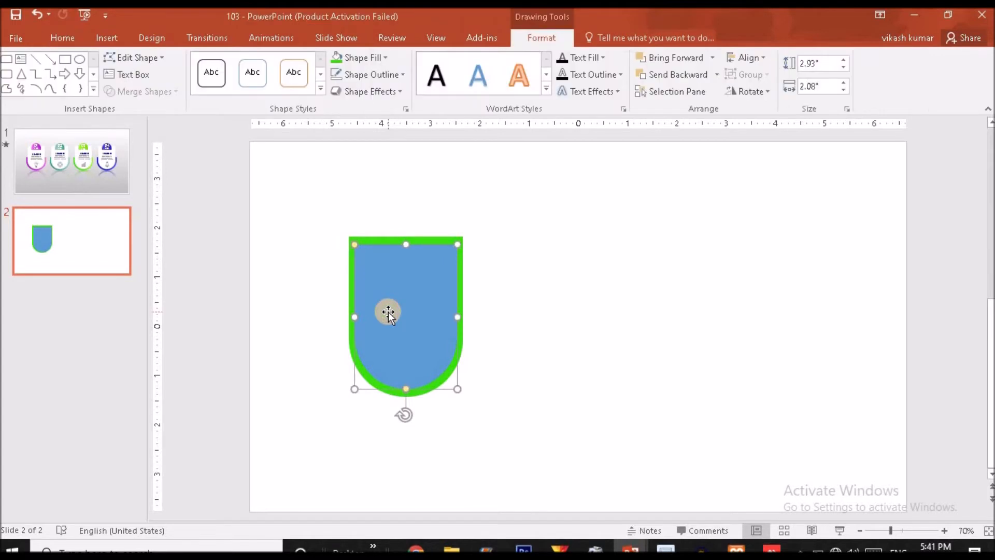
left_click_drag(388, 312, 717, 253)
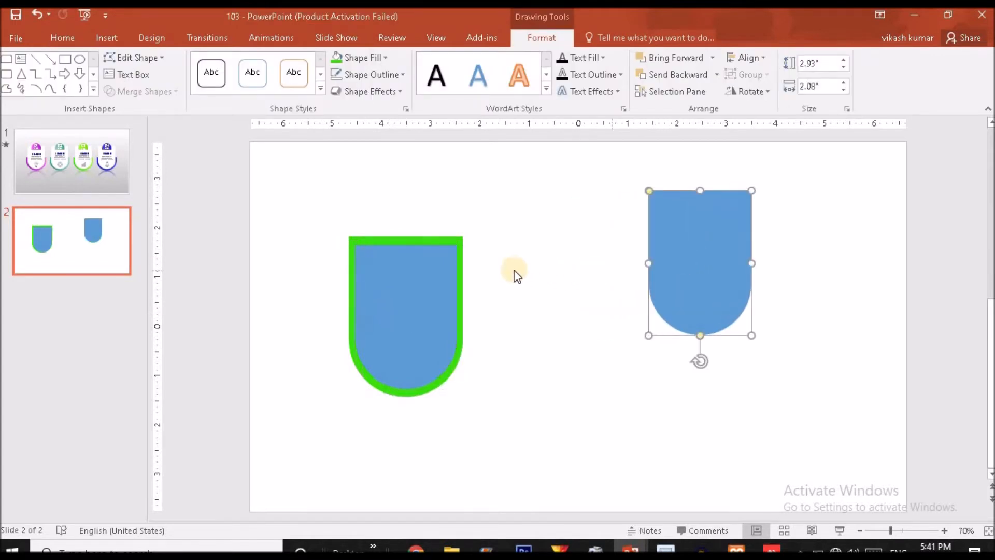
left_click(461, 296)
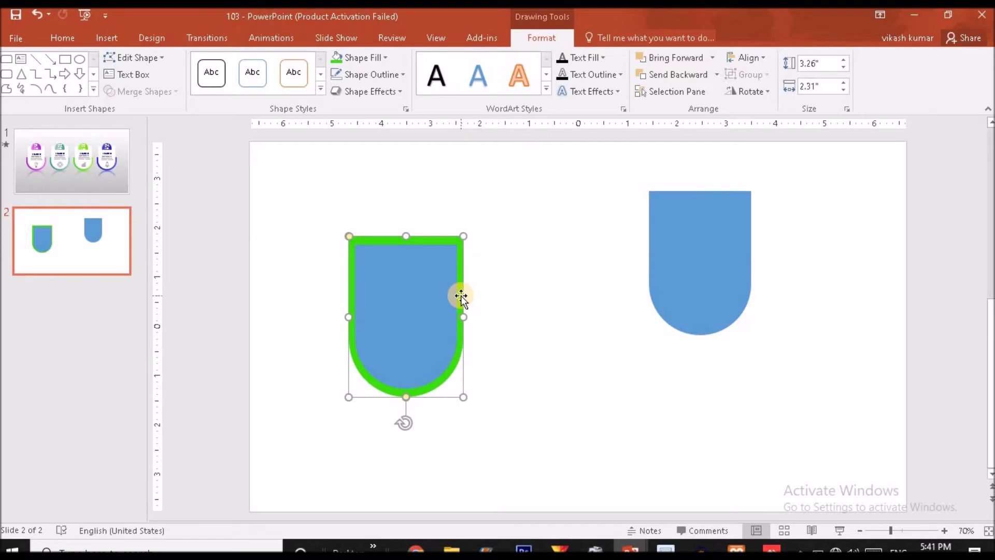
left_click(431, 301, "ctrl")
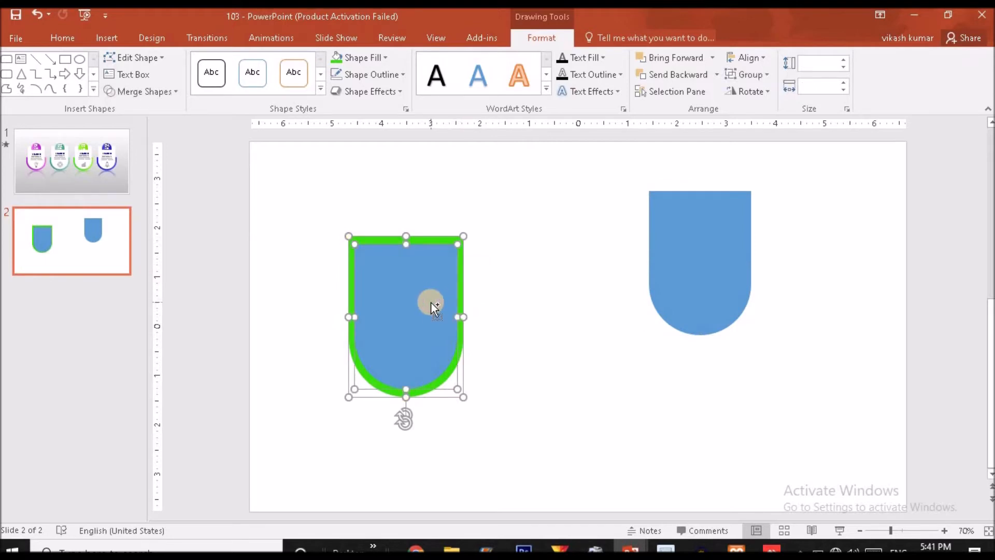
left_click(157, 92)
left_click(151, 183)
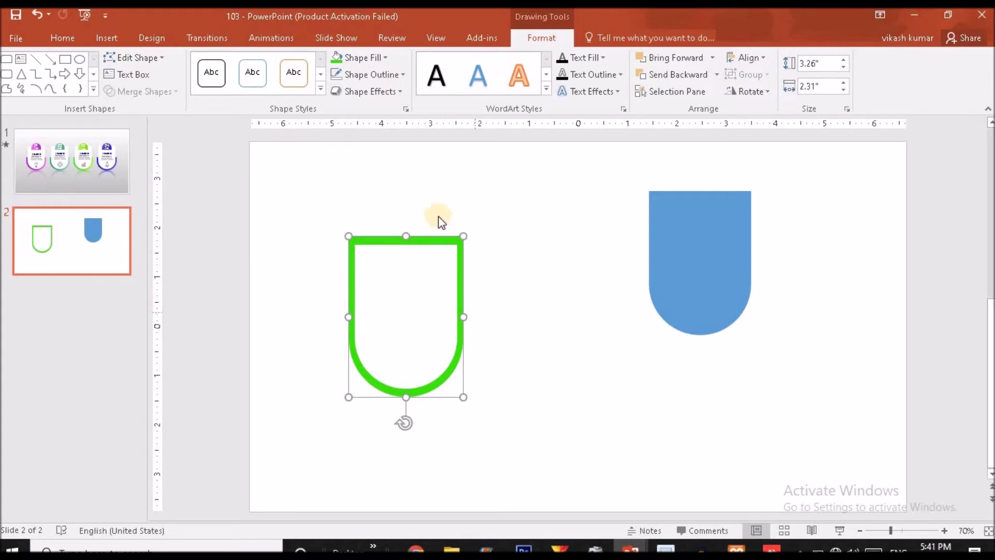
- Draw a rectangle about 5.06" by 2.38" covering the upper half of the green frame, using slide 1 as reference
left_click(65, 59)
left_click_drag(302, 192, 551, 309)
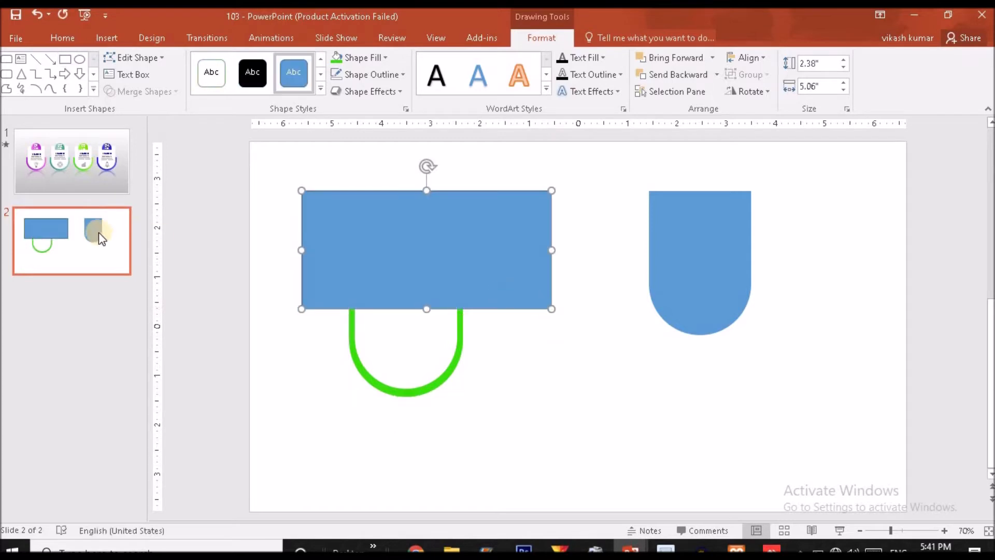
left_click(79, 162)
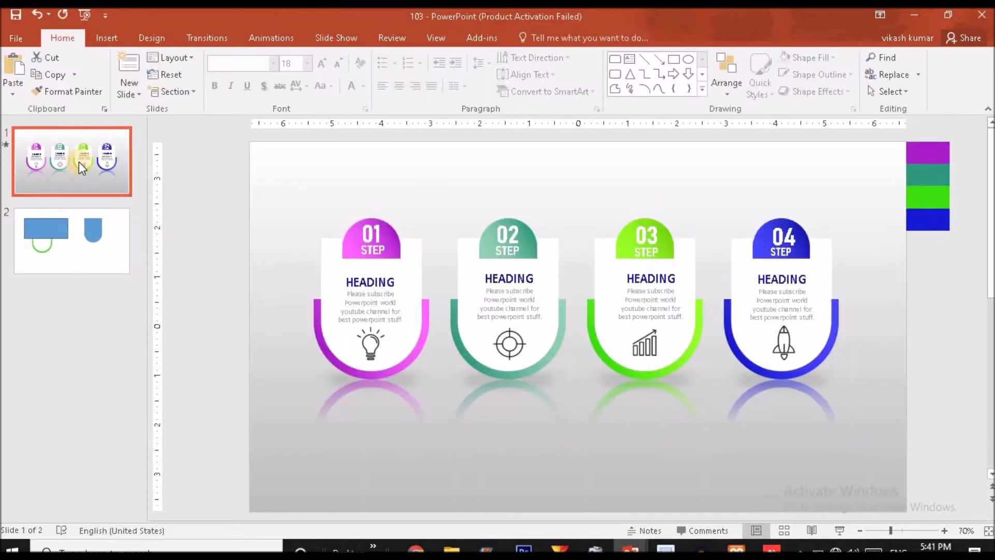
left_click(75, 229)
left_click_drag(415, 272, 416, 280)
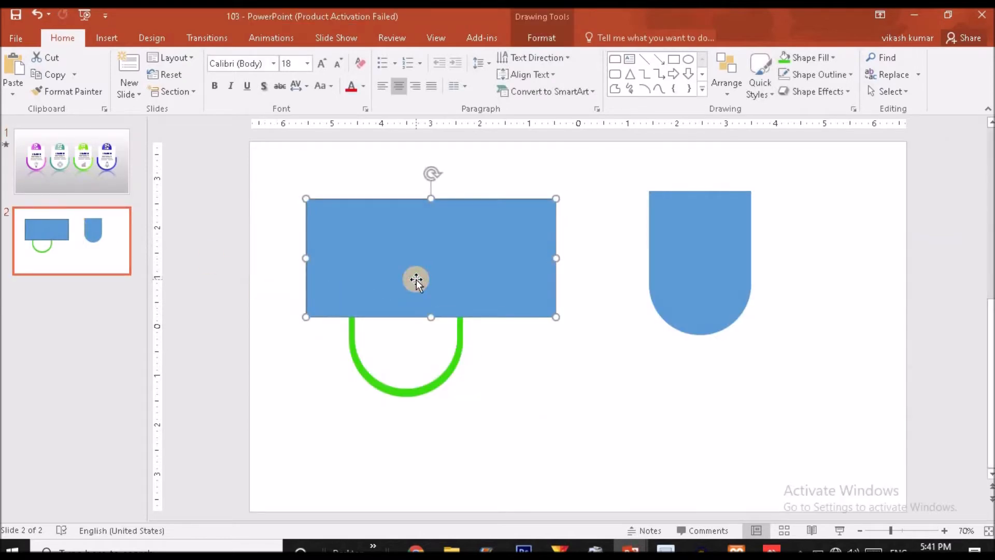
- Subtract the blue rectangle from the green frame to leave only its lower U-shaped part
left_click(452, 371)
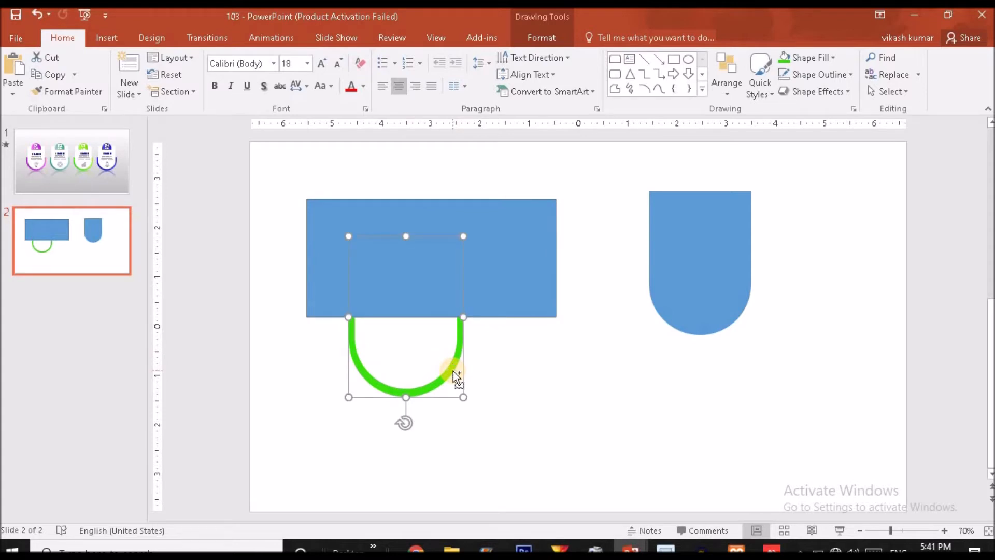
left_click(473, 298, "shift")
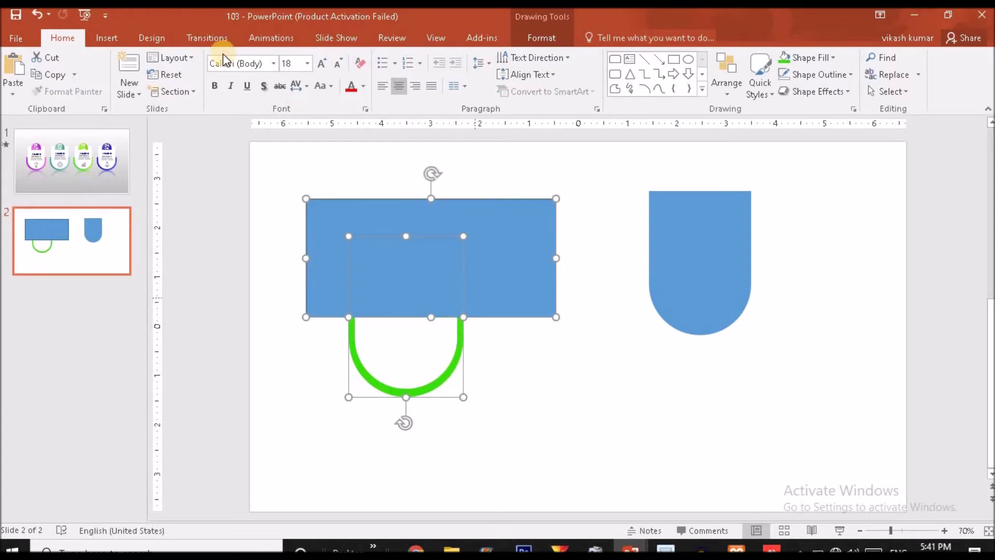
left_click(543, 38)
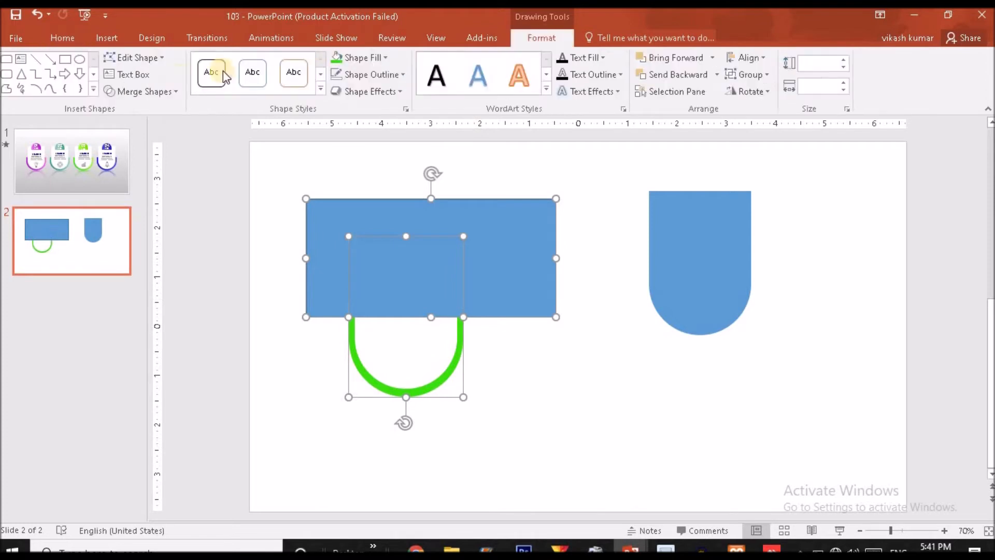
left_click(133, 91)
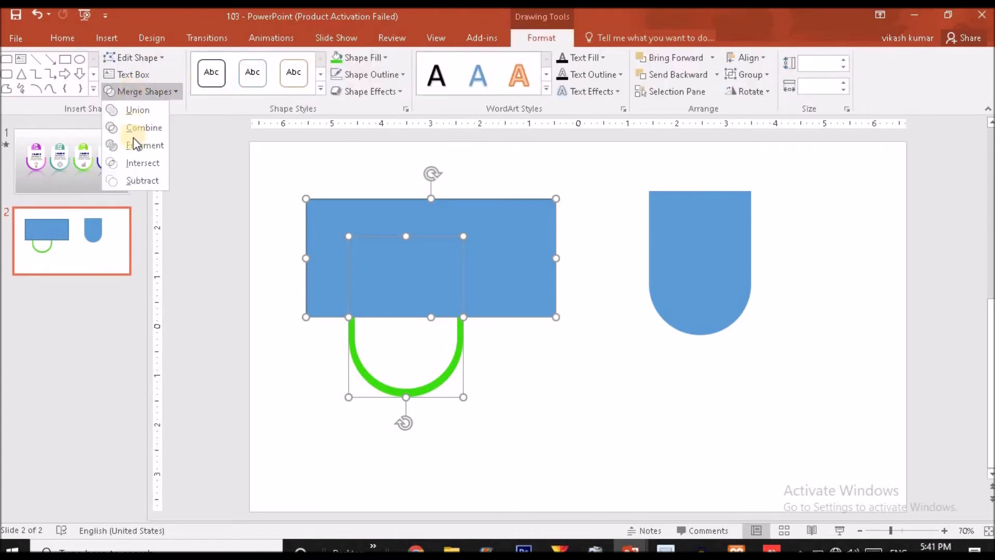
left_click(138, 179)
- Move the remaining blue rounded shape into the green U-shaped border so that it fits inside
left_click(706, 265)
left_click_drag(706, 264, 414, 316)
left_click(519, 335)
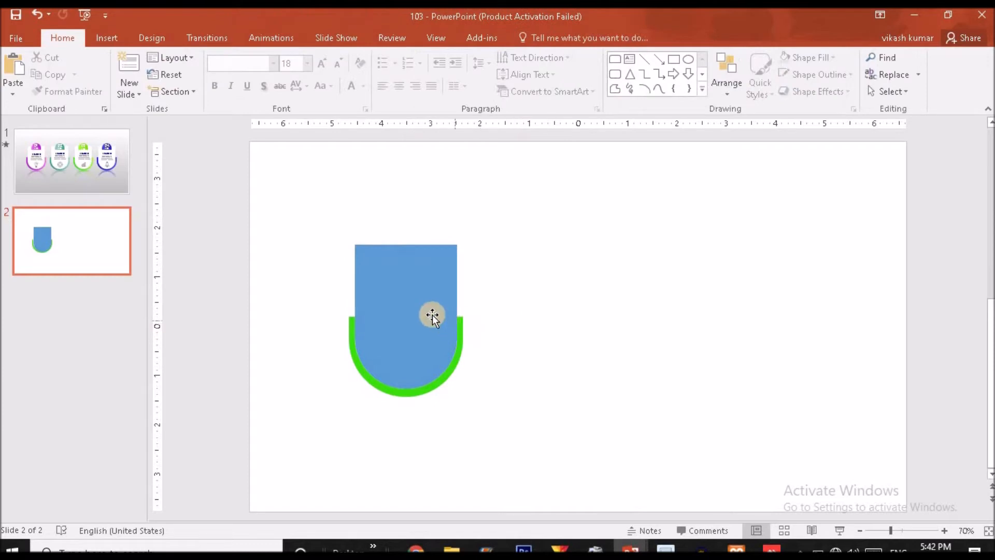
- Draw a same-side round-cornered rectangle about 1.1" by 1.1", round its upper corners fully, and move it above the blue card
left_click(107, 39)
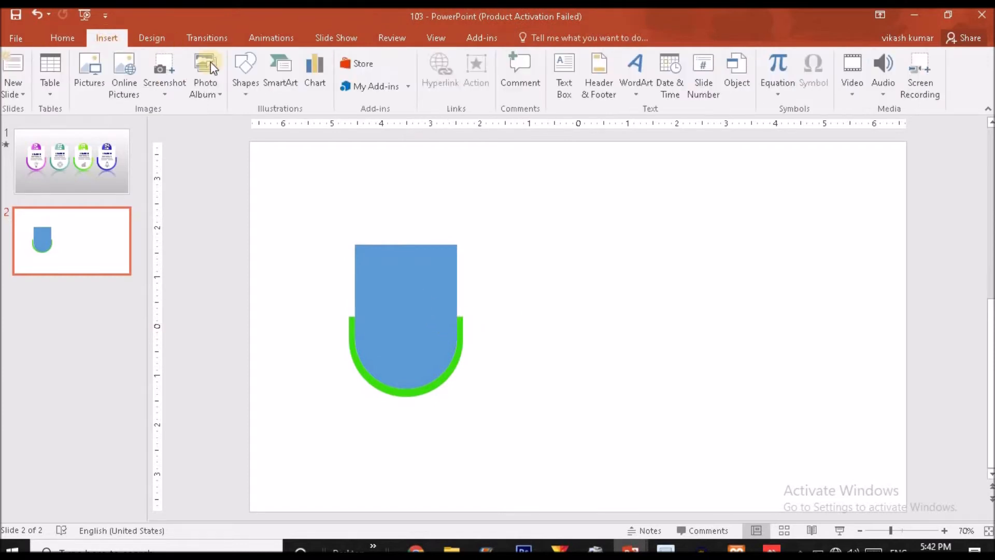
left_click(243, 78)
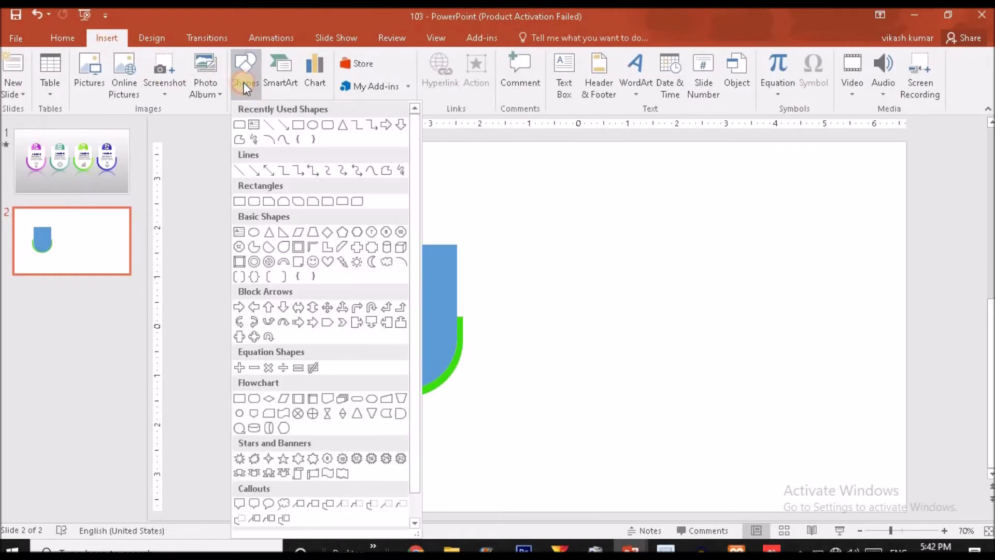
left_click(343, 201)
left_click_drag(553, 210, 608, 265)
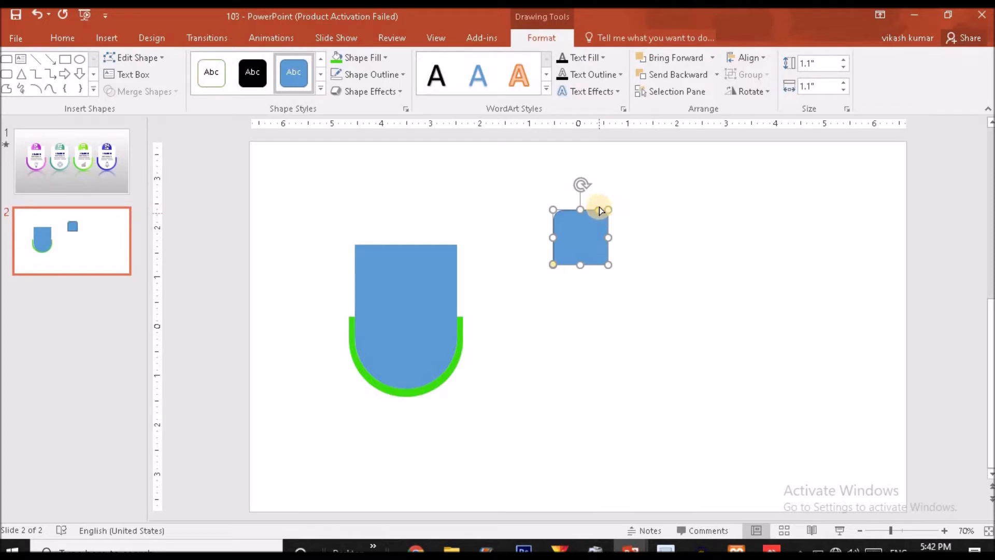
left_click_drag(599, 210, 570, 211)
left_click_drag(437, 210, 381, 203)
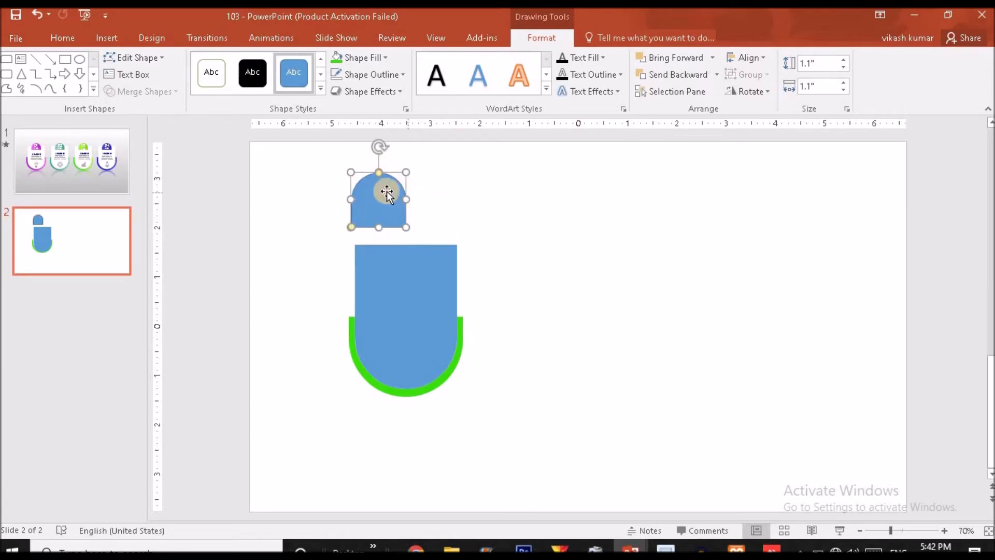
- Resize the small rounded shape to about 1.25" high by 1.19" wide, keeping its top fully rounded and centring it above the card
left_click_drag(408, 201, 409, 201)
left_click_drag(377, 172, 406, 206)
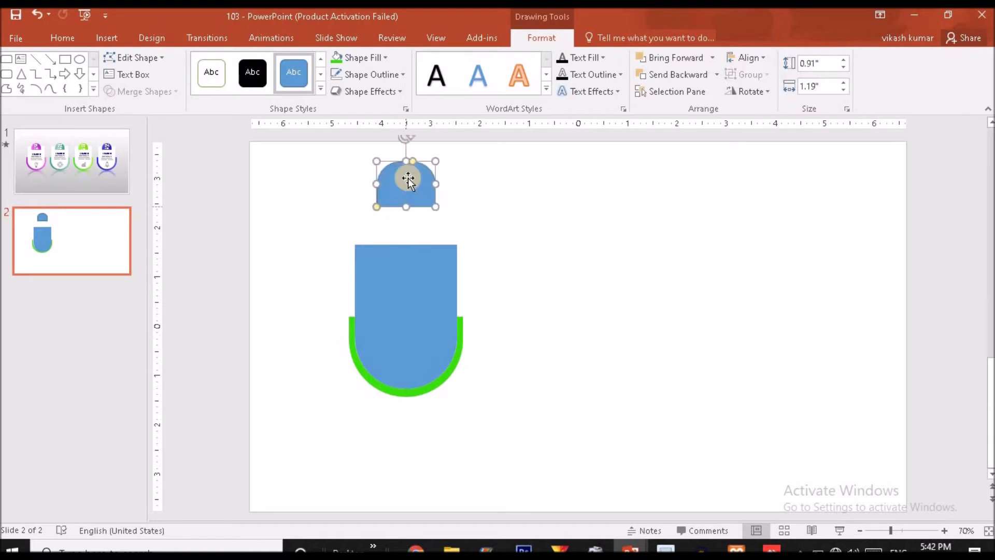
left_click_drag(413, 162, 401, 165)
left_click_drag(407, 206, 407, 224)
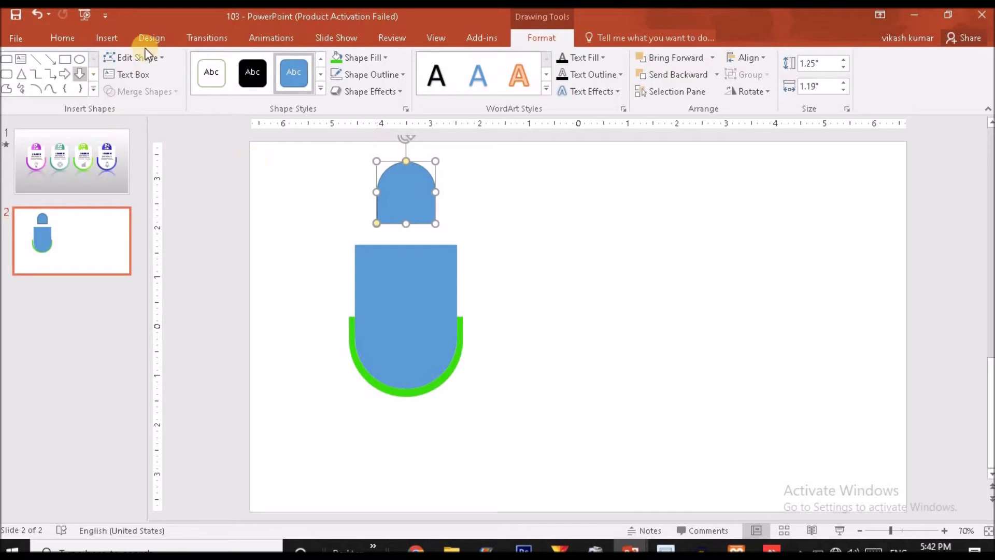
- Draw a rectangle about 2" high by 3.27" wide and position it over the lower part of the small rounded shape
left_click(107, 40)
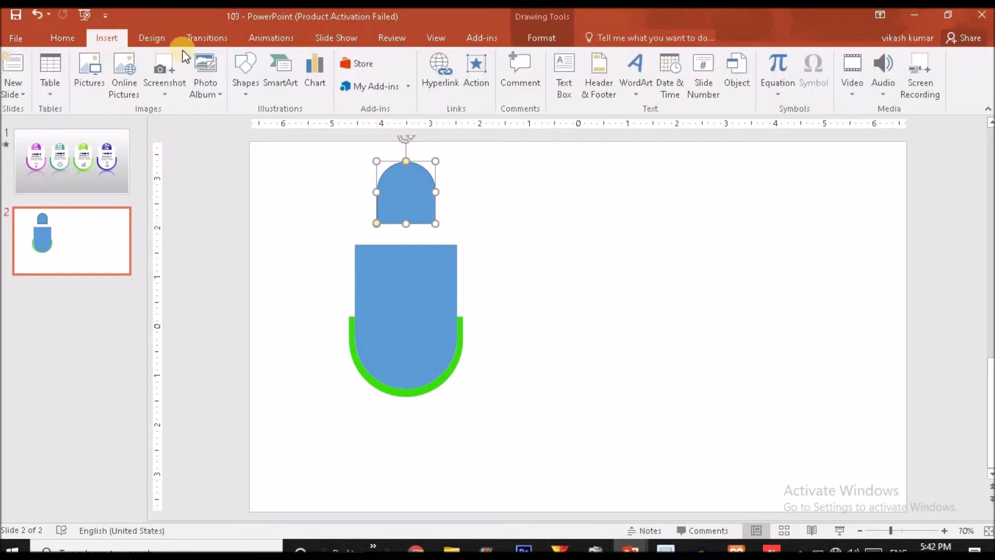
left_click(245, 75)
left_click(300, 133)
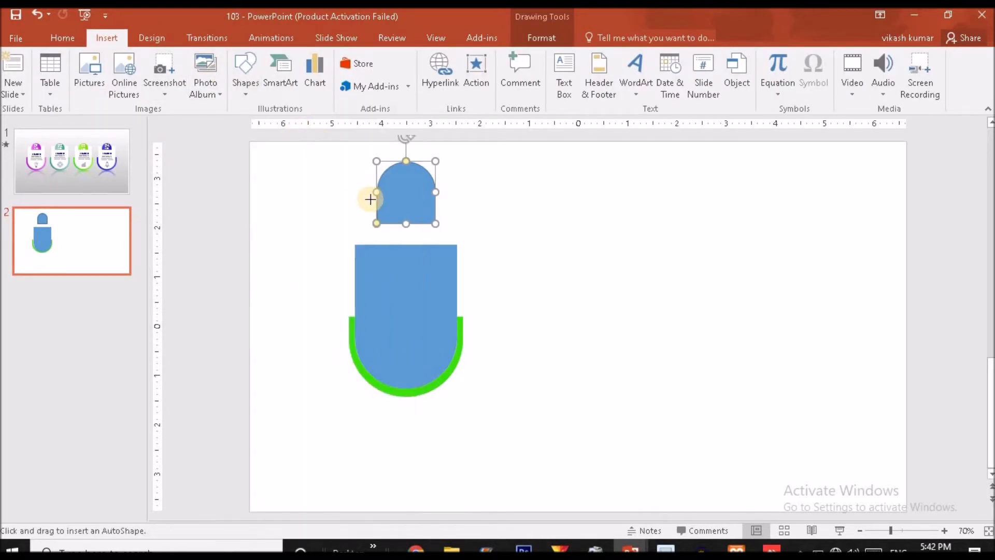
mouse_move(354, 210)
left_mouse_down()
mouse_move(502, 262)
mouse_move(515, 307)
left_mouse_up()
left_click_drag(444, 272, 437, 269)
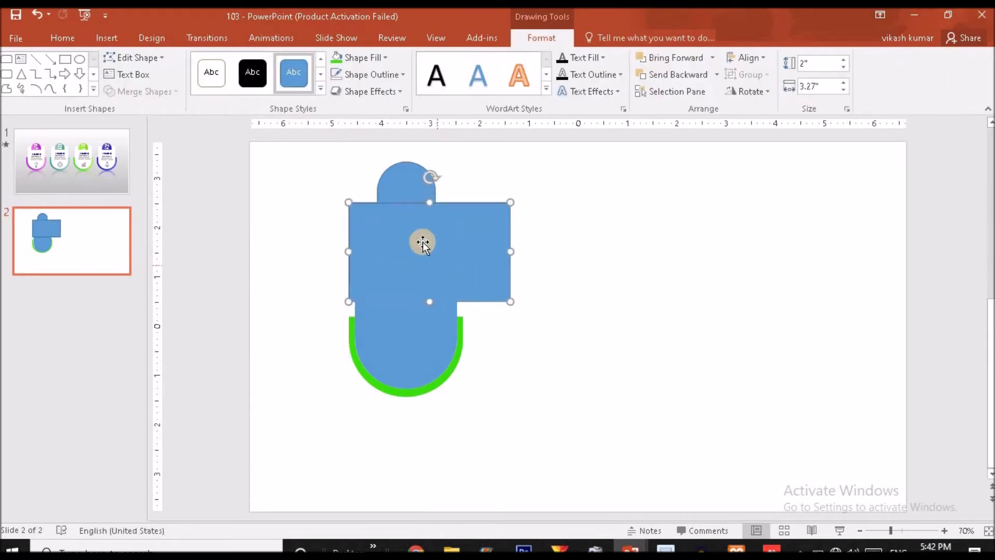
- Widen the small rounded shape to about 1.24" and subtract the overlapping rectangle to leave only its domed upper part
left_click(393, 195)
left_click_drag(377, 192, 373, 193)
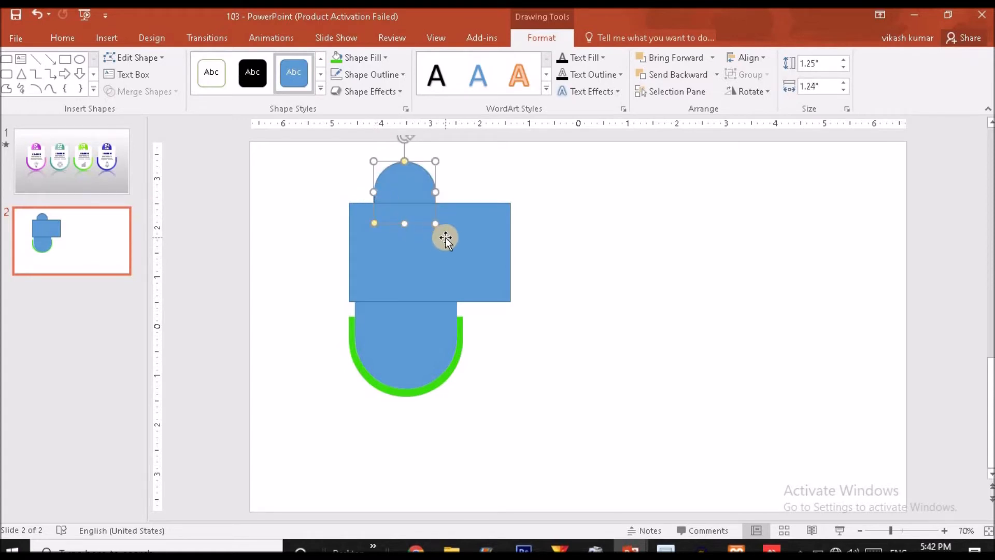
left_click(474, 256, "shift")
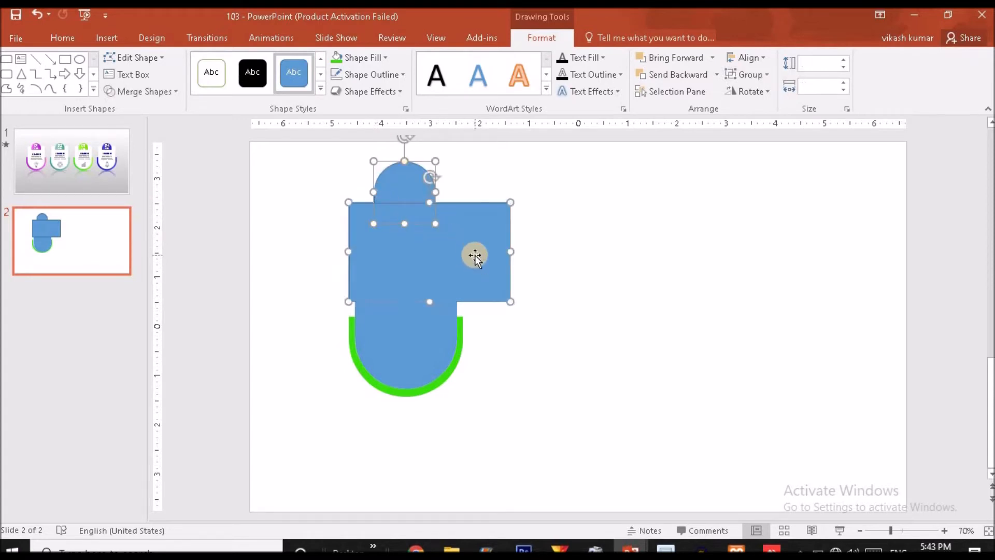
left_click(154, 100)
left_click(150, 179)
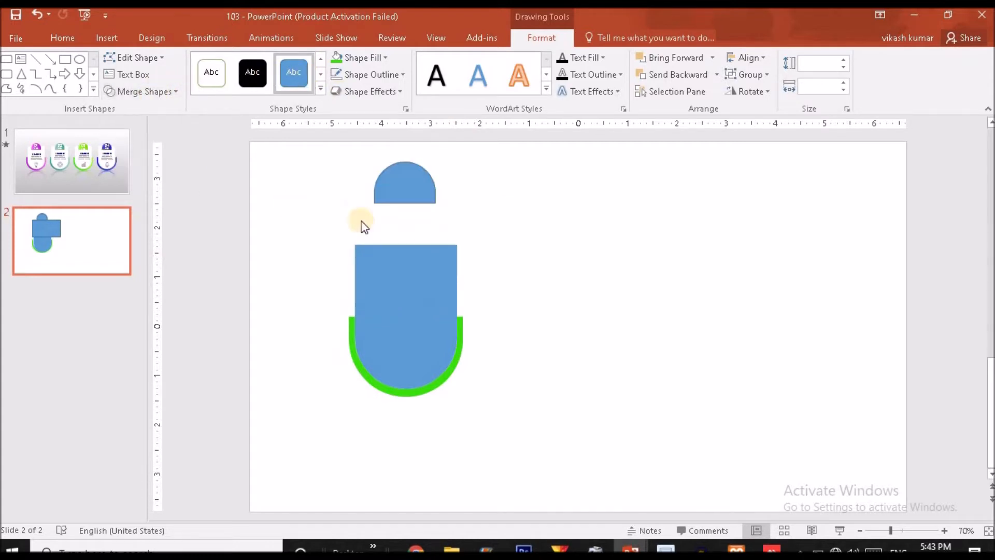
- Remove the dome's outline, fill it green, and centre it across the upper edge of the blue card
left_click(368, 76)
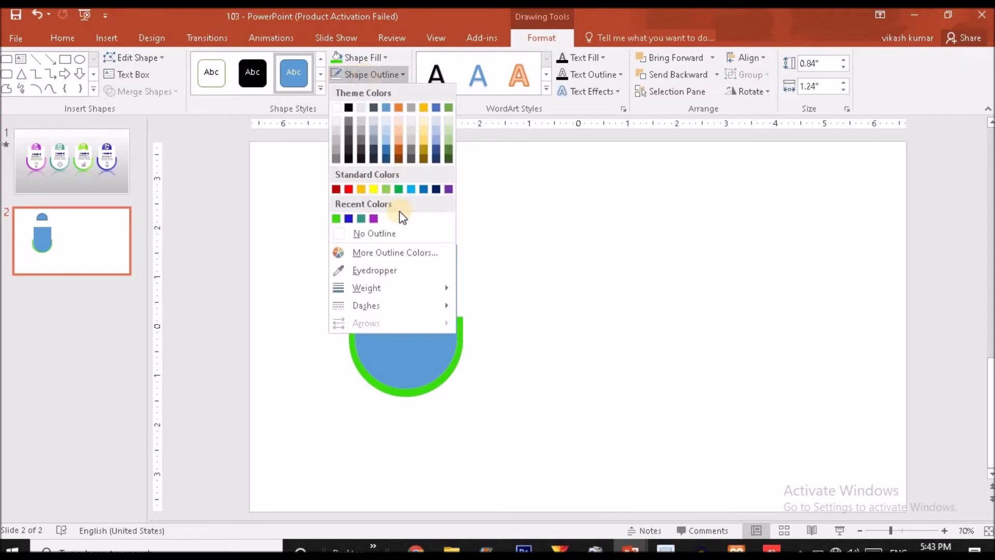
left_click(391, 233)
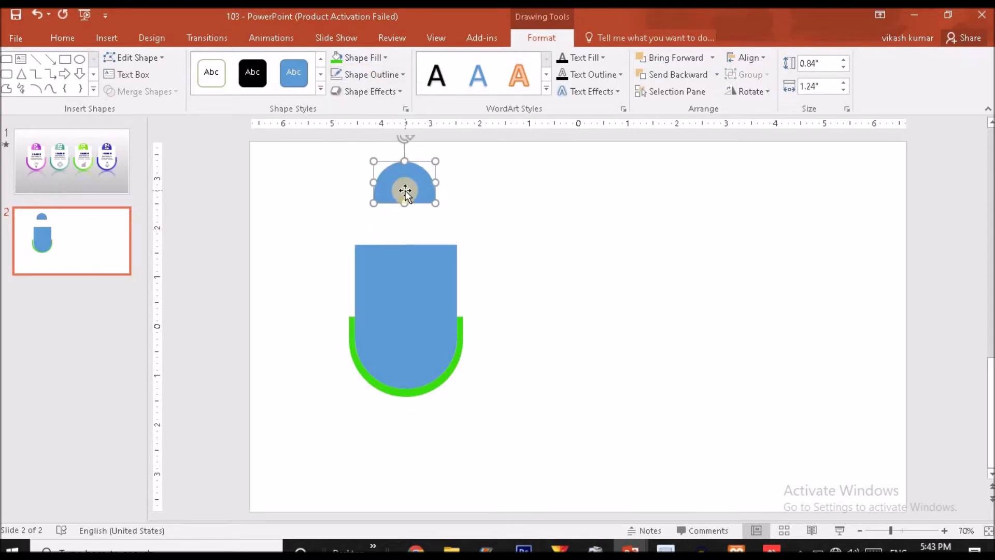
left_click(335, 57)
left_click_drag(417, 191, 404, 250)
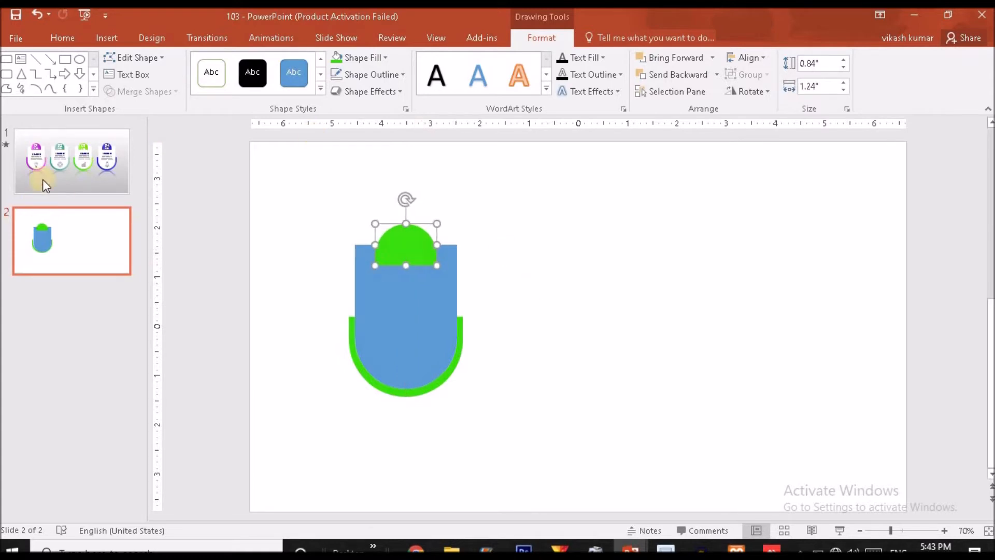
- Copy the four colour swatches from slide 1 onto slide 2 and place them in the slide's upper-left corner
left_click(70, 148)
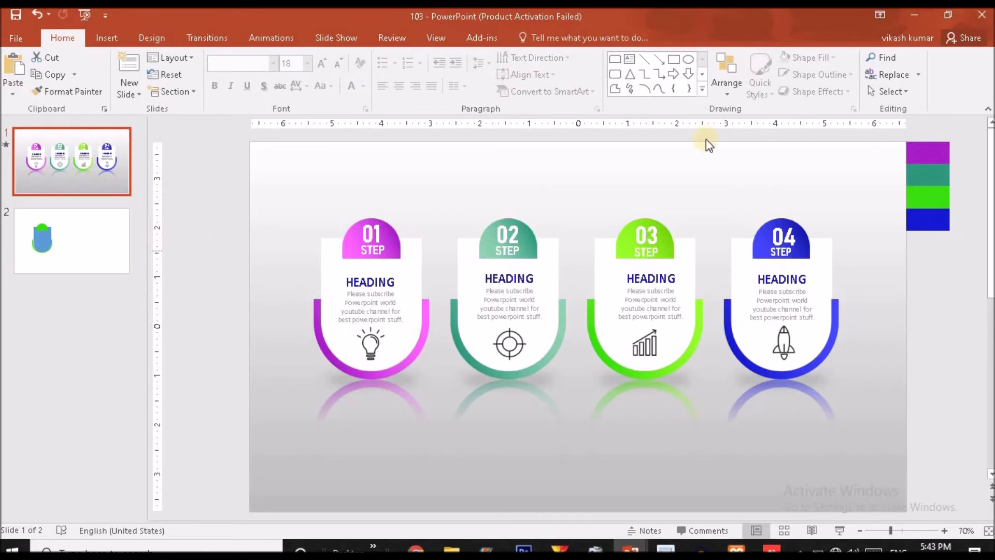
left_click_drag(977, 261, 887, 91)
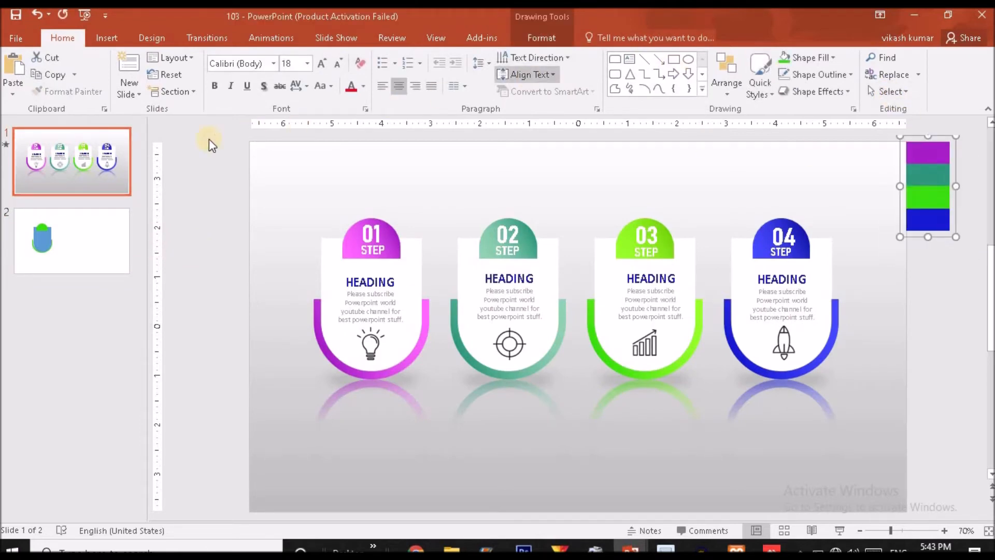
left_click(106, 220)
key("ctrl+v")
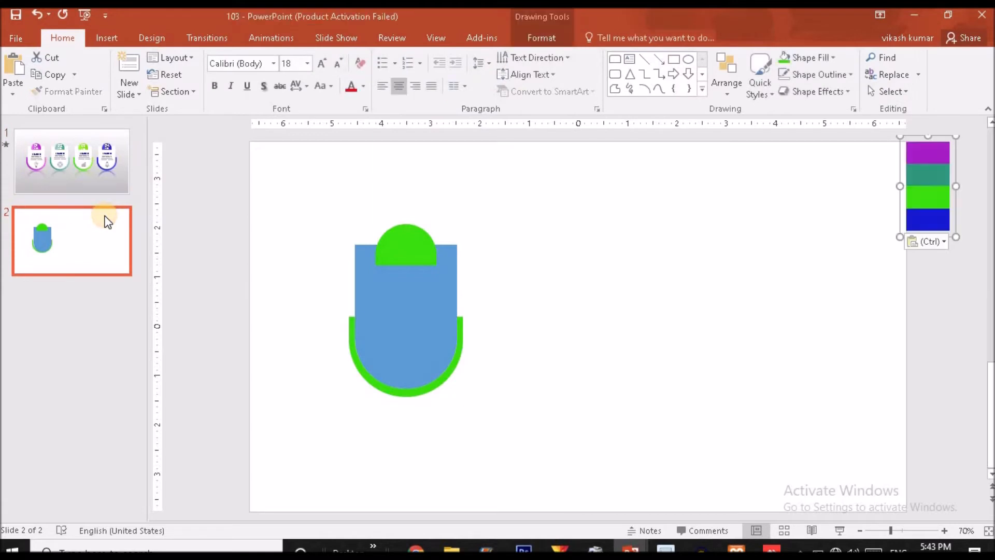
left_click_drag(931, 179, 276, 179)
left_click(466, 197)
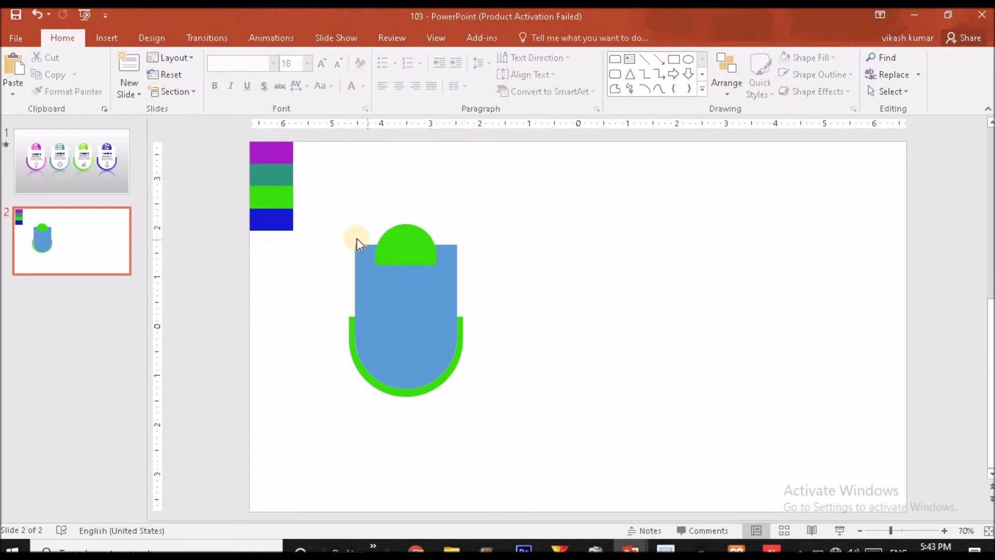
- Open the shape formatting options for the green U-shaped border
left_click(404, 390)
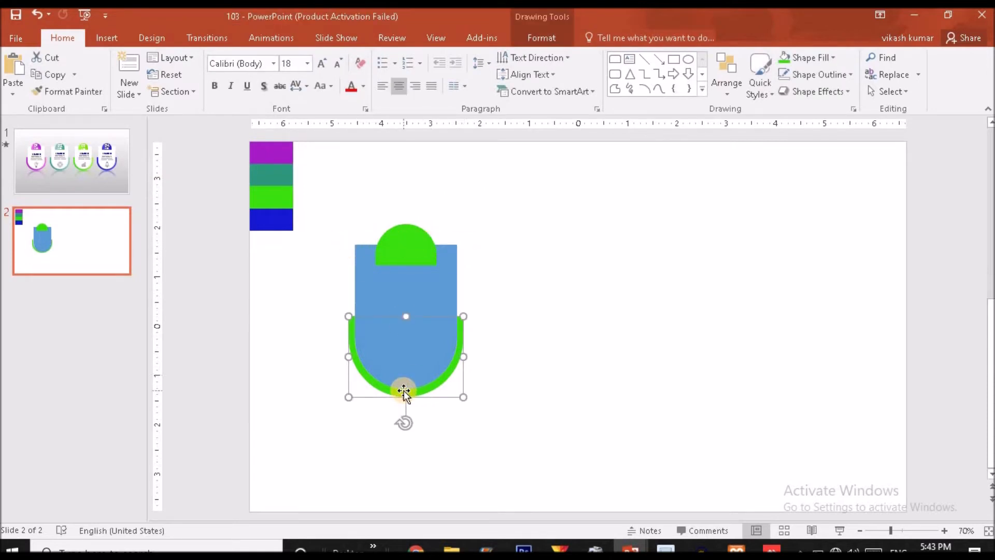
right_click(403, 392)
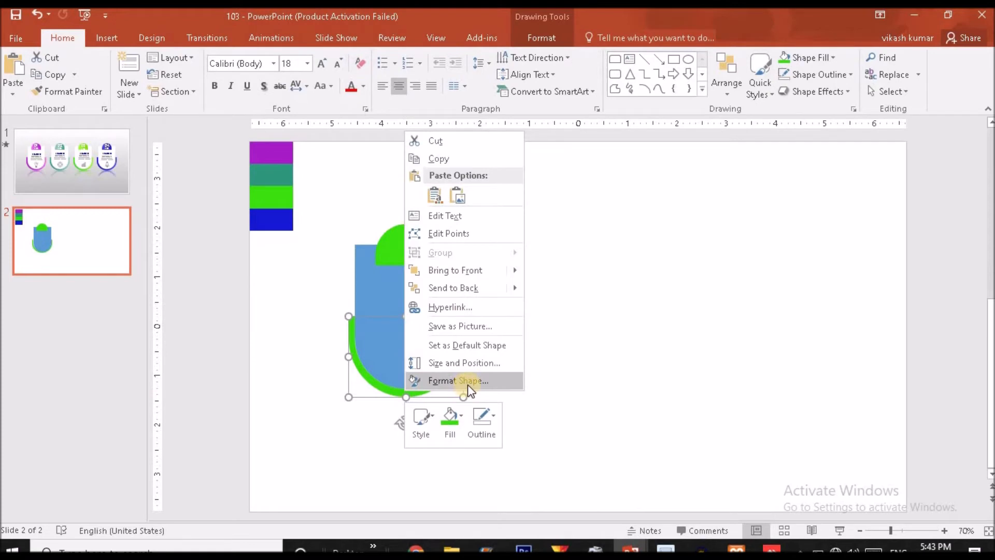
left_click(468, 382)
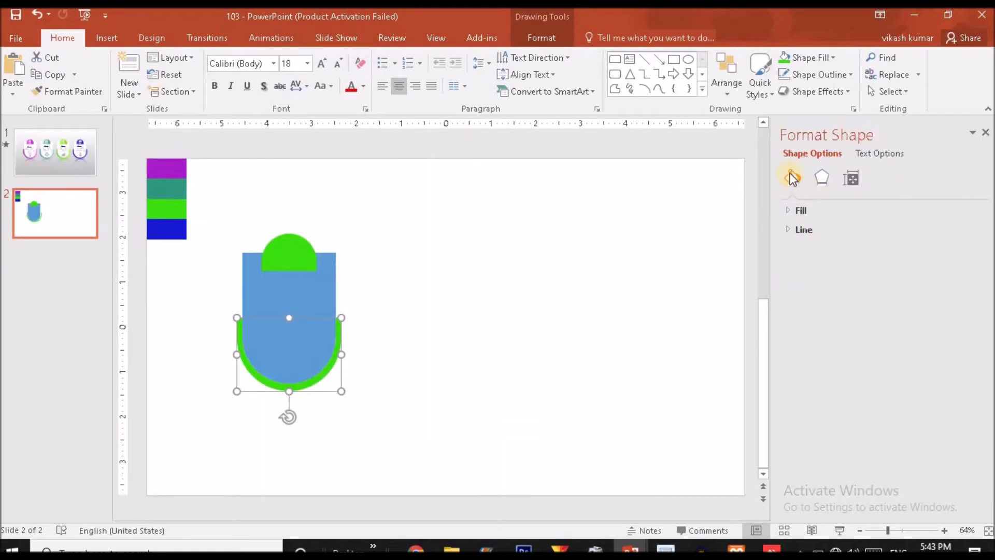